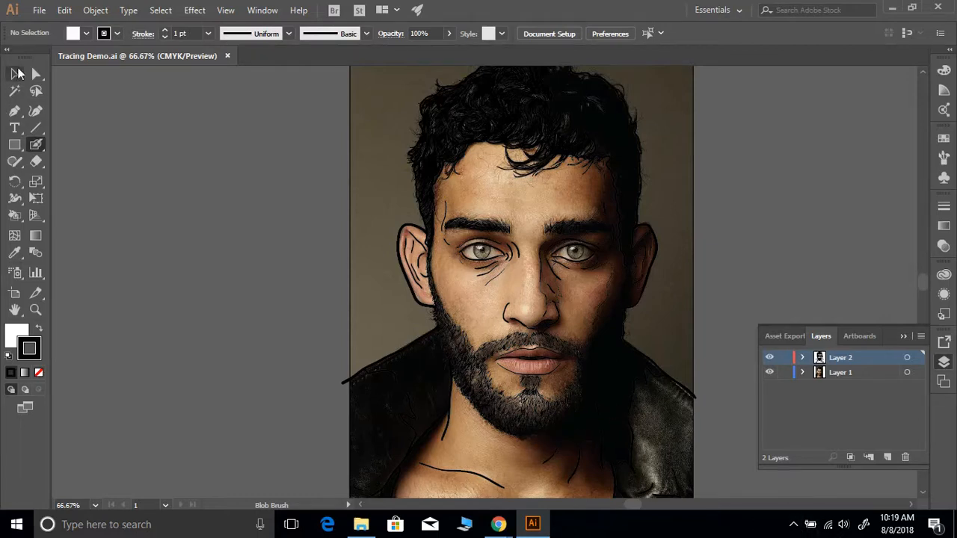
Step: Compare the line tracing with the reference photo and leave the photo on Layer 1 hidden
click(15, 73)
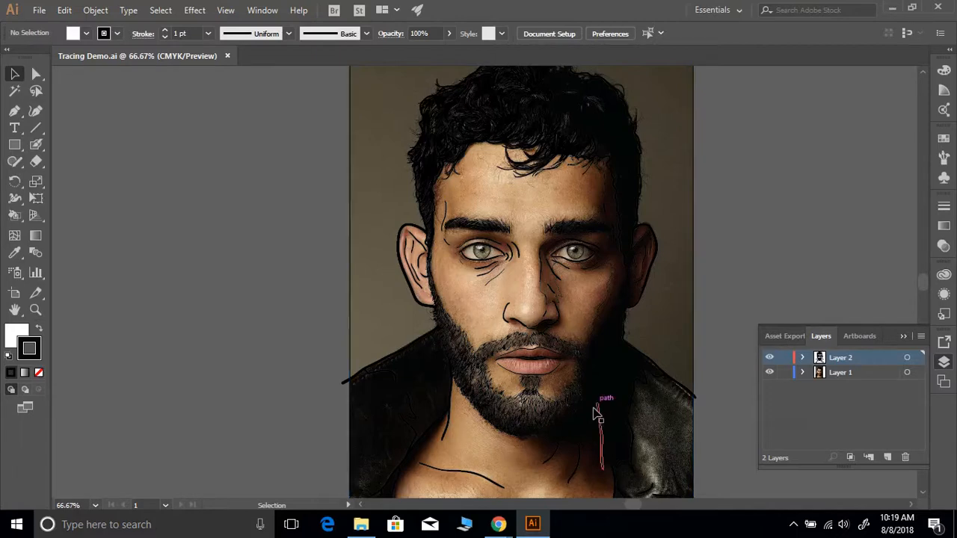
click(769, 372)
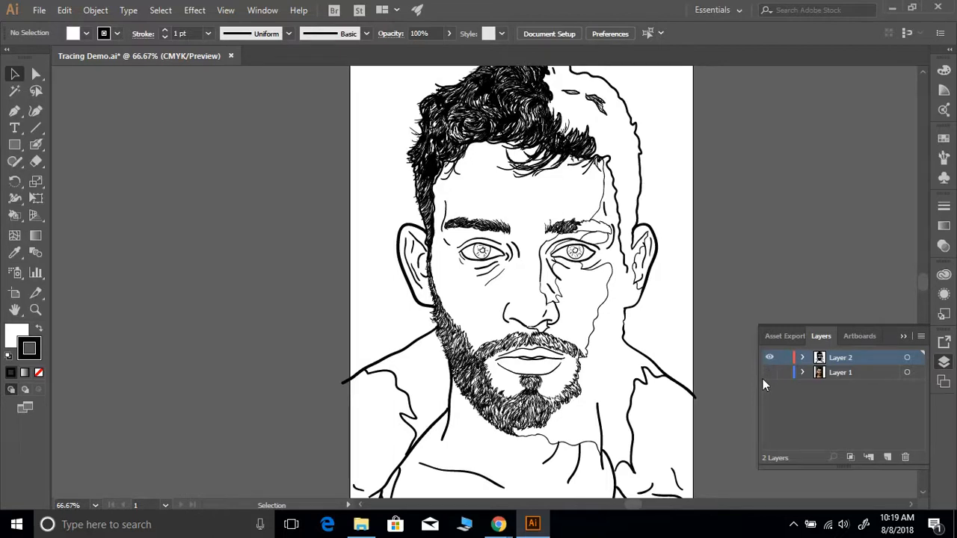
click(770, 372)
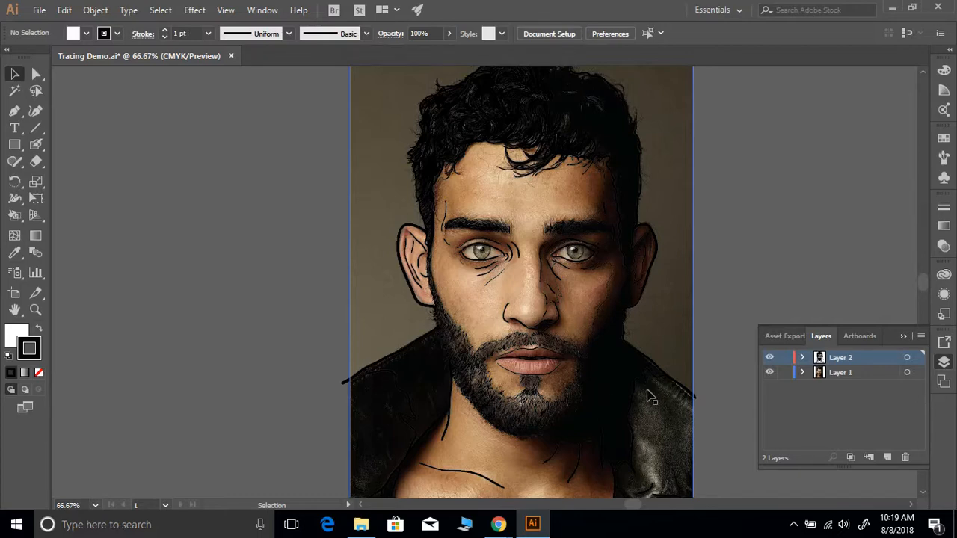
click(770, 371)
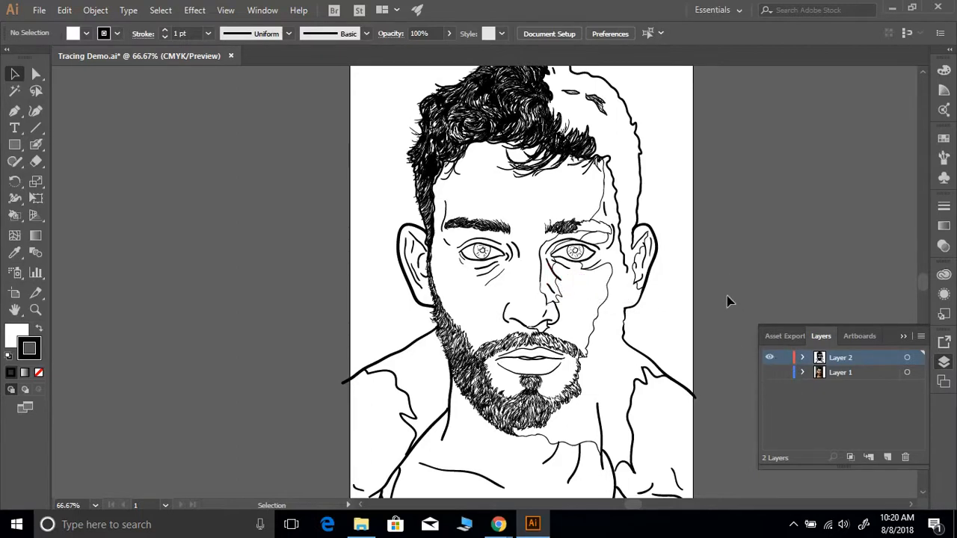
click(768, 372)
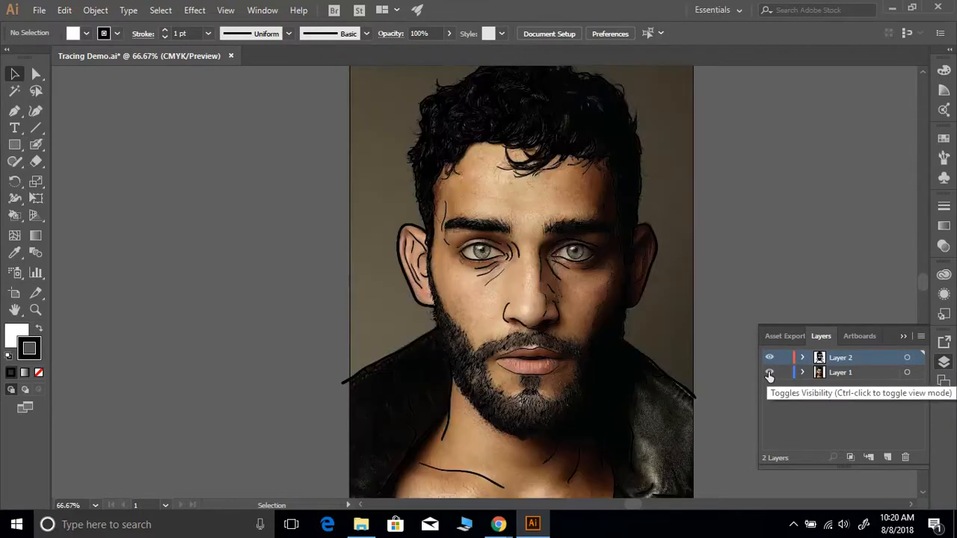
click(769, 372)
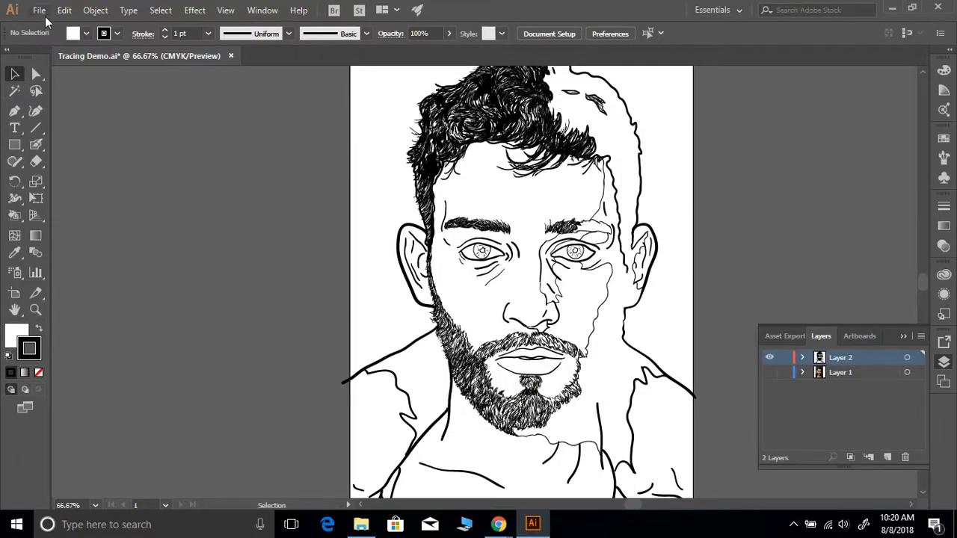
Step: Convert all of the portrait linework into a Live Paint group and deselect it
click(158, 11)
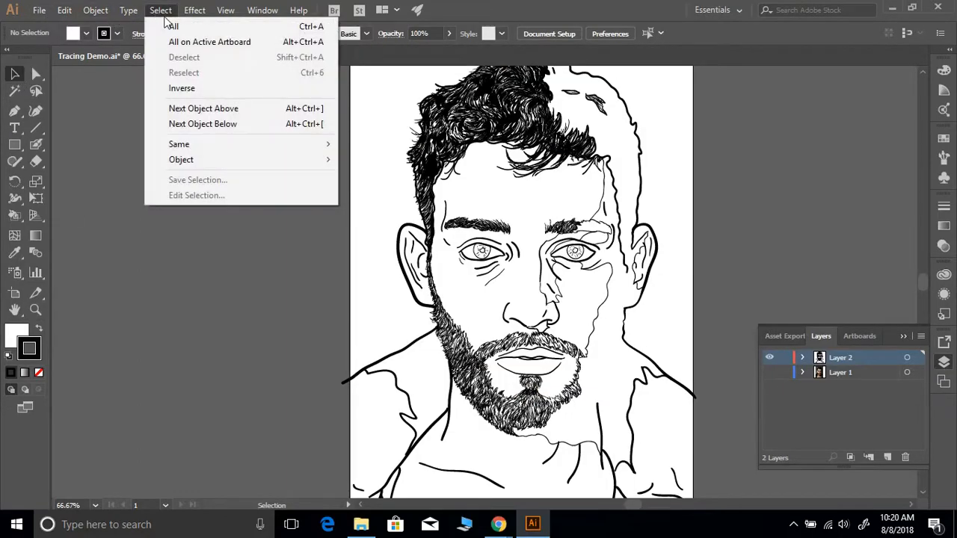
click(172, 26)
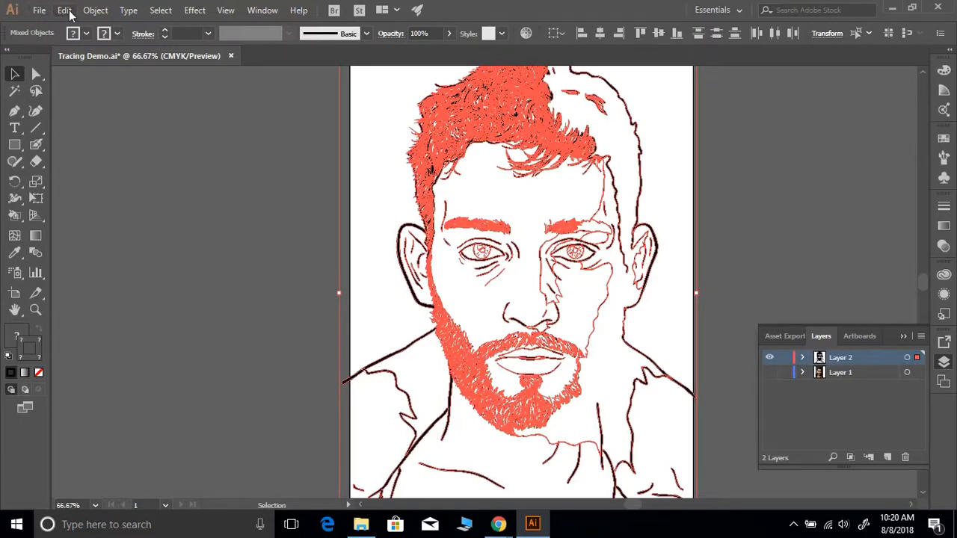
click(95, 14)
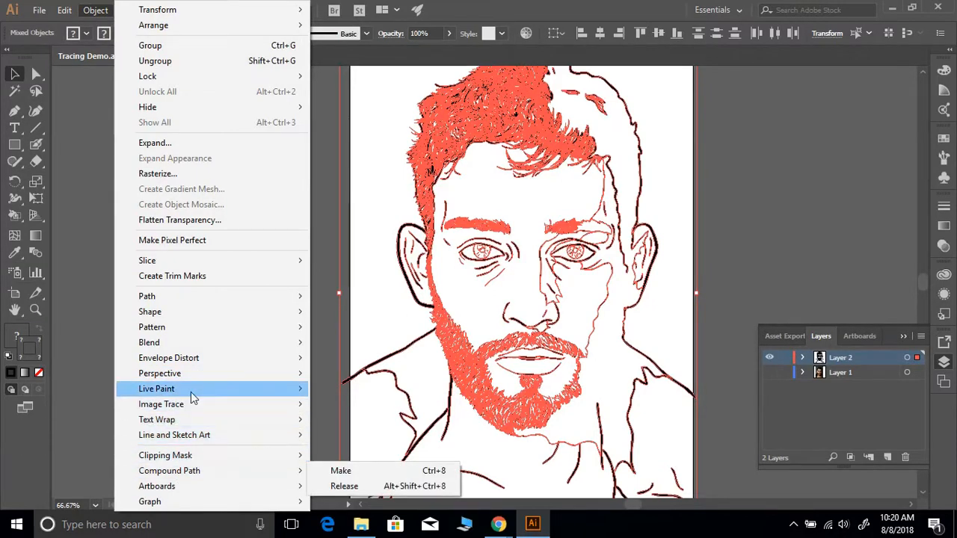
mouse_move(190, 391)
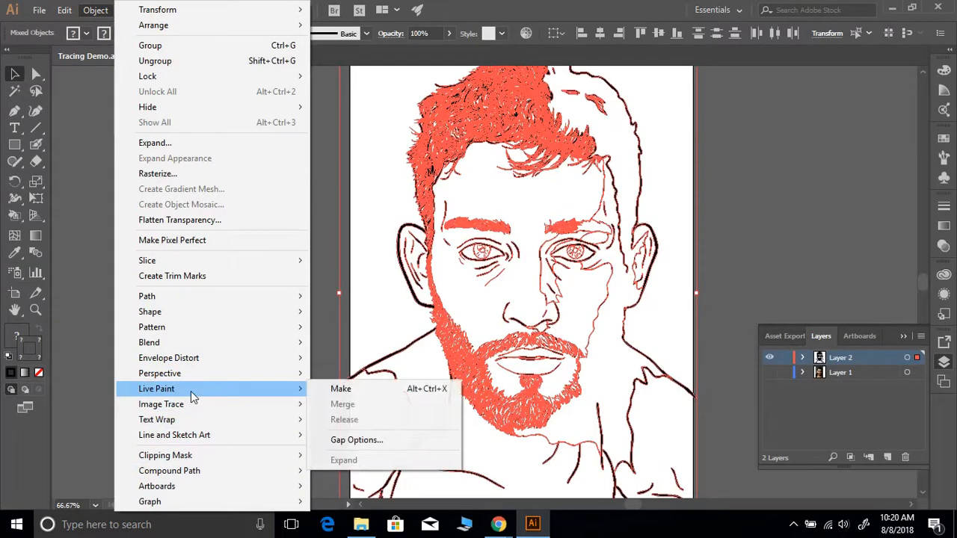
click(332, 395)
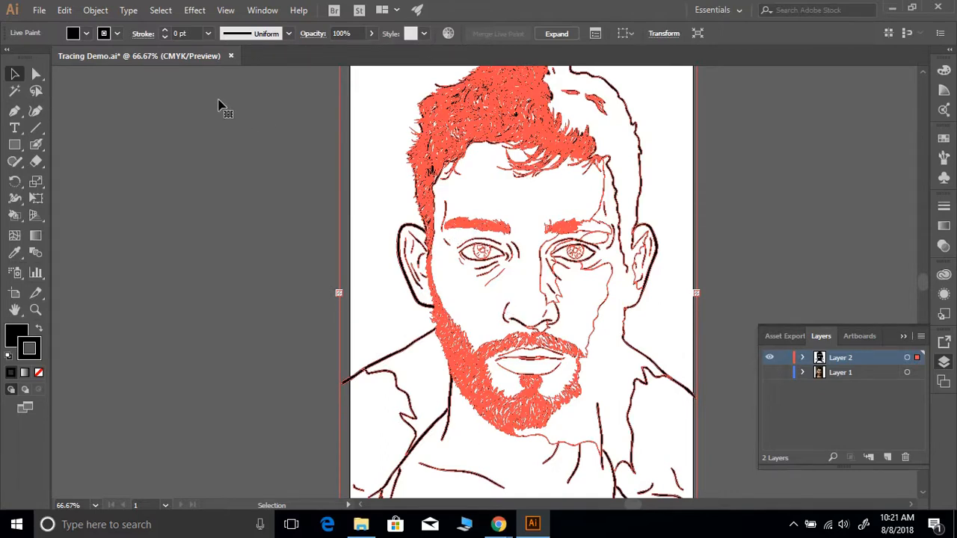
click(159, 13)
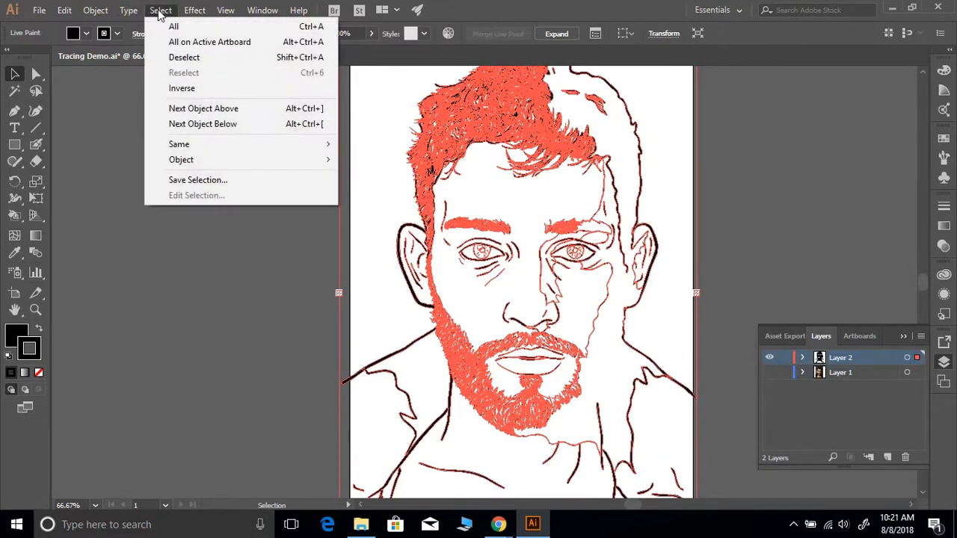
click(184, 59)
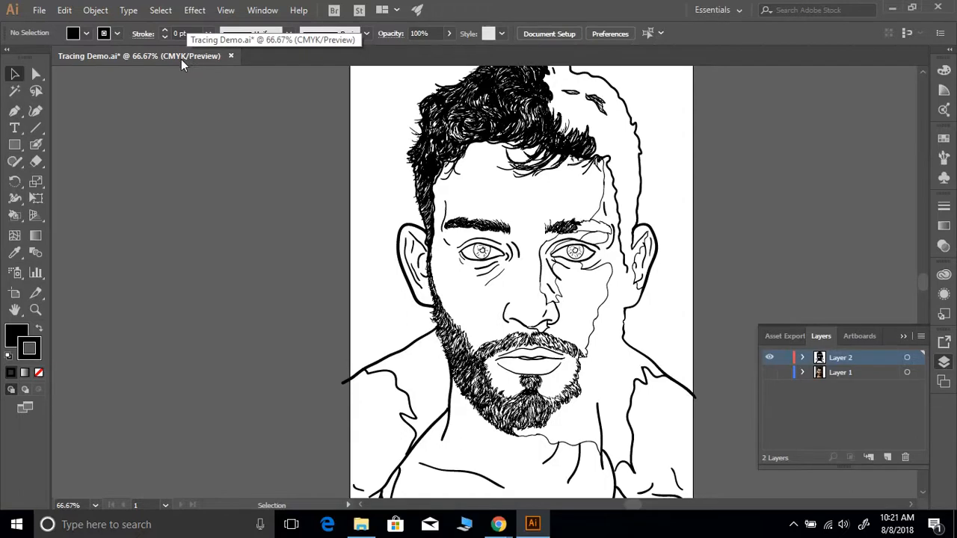
Step: Switch to the Live Paint Bucket and check the fill colour's CMYK settings
click(15, 216)
drag(18, 218, 50, 214)
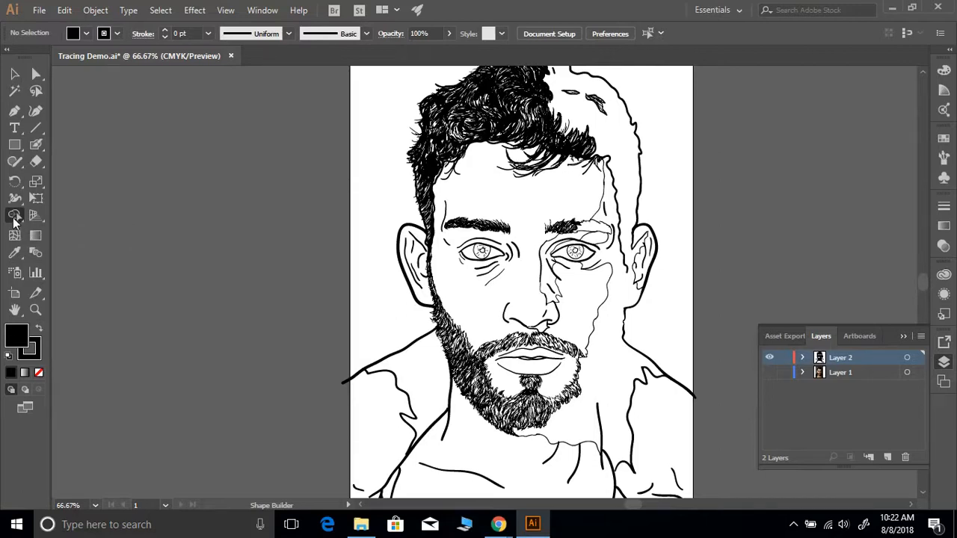
click(14, 216)
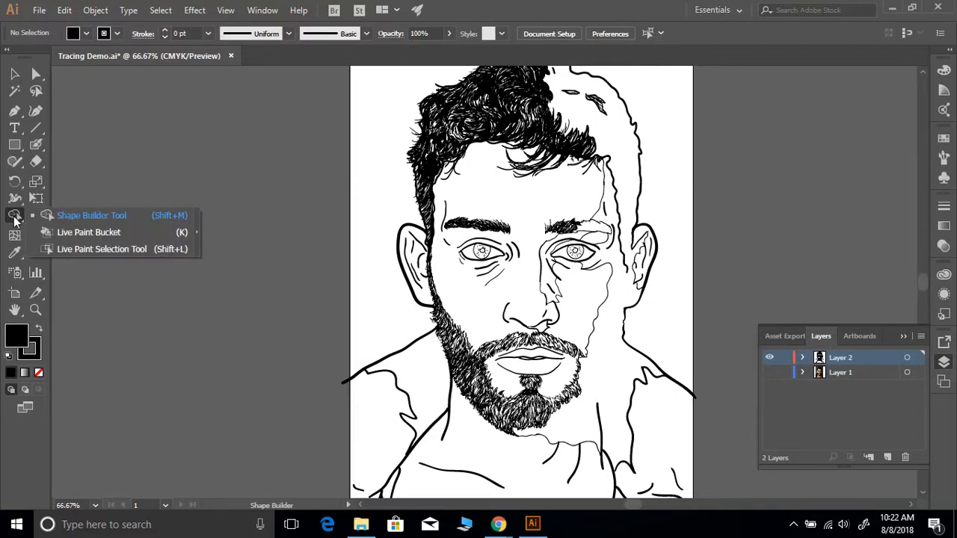
click(61, 232)
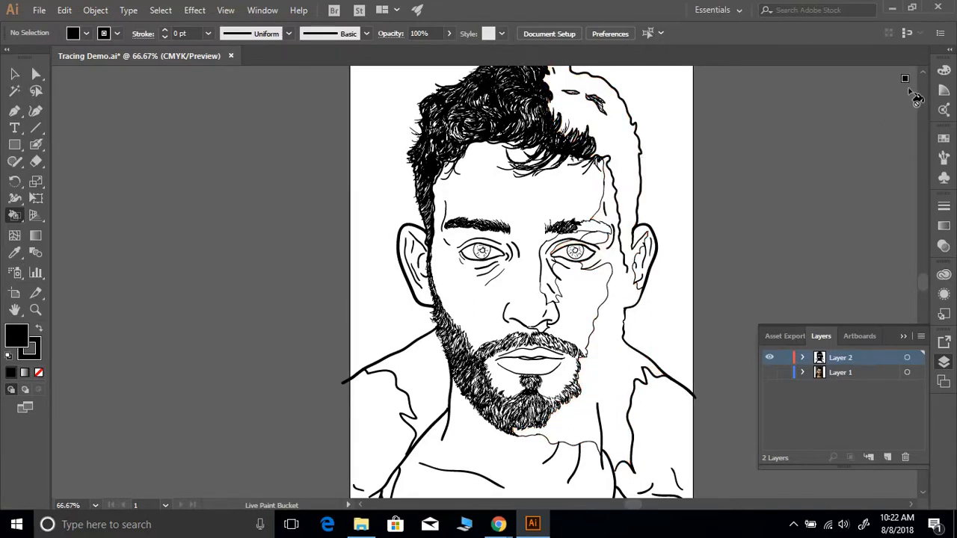
click(944, 70)
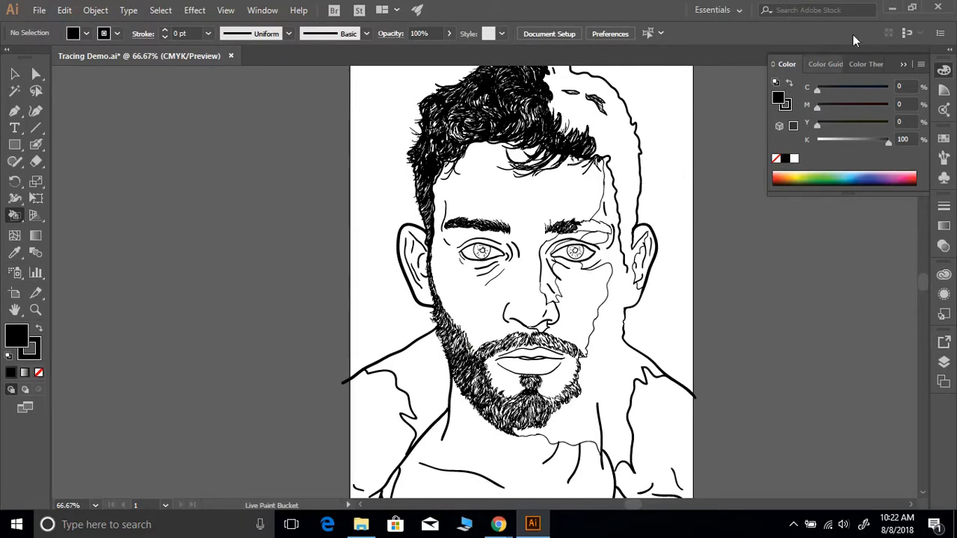
click(902, 68)
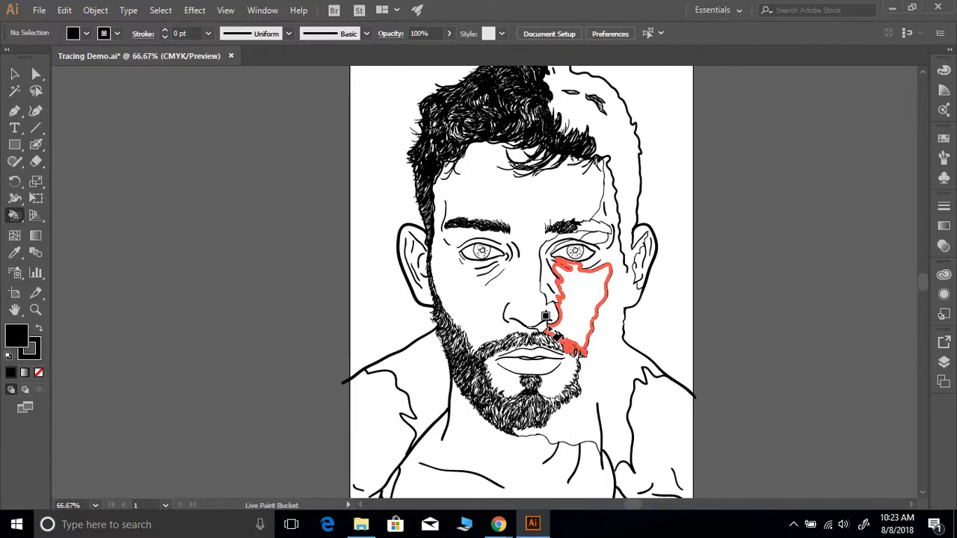
Step: Examine up close whether the shadow outline meets the jacket collar line so the region is closed
key(z)
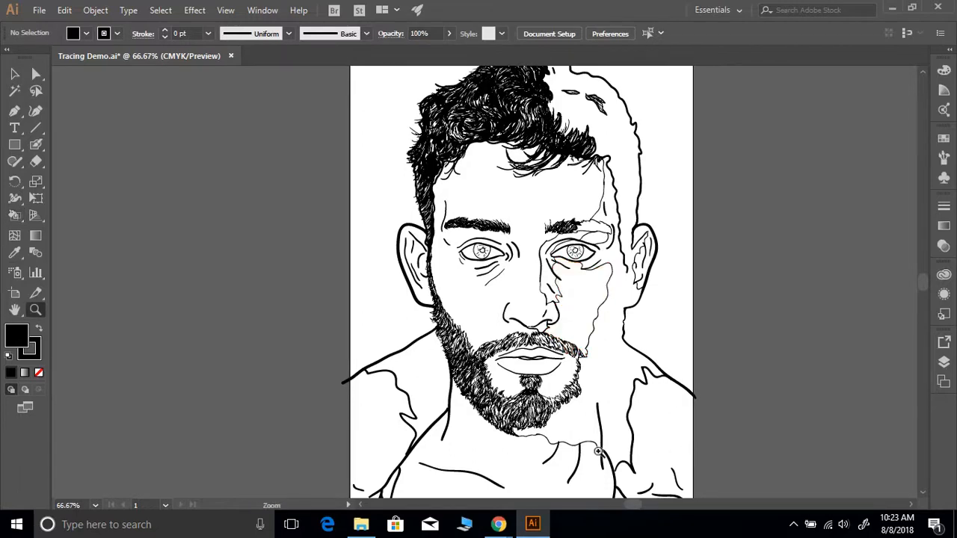
drag(592, 454, 649, 494)
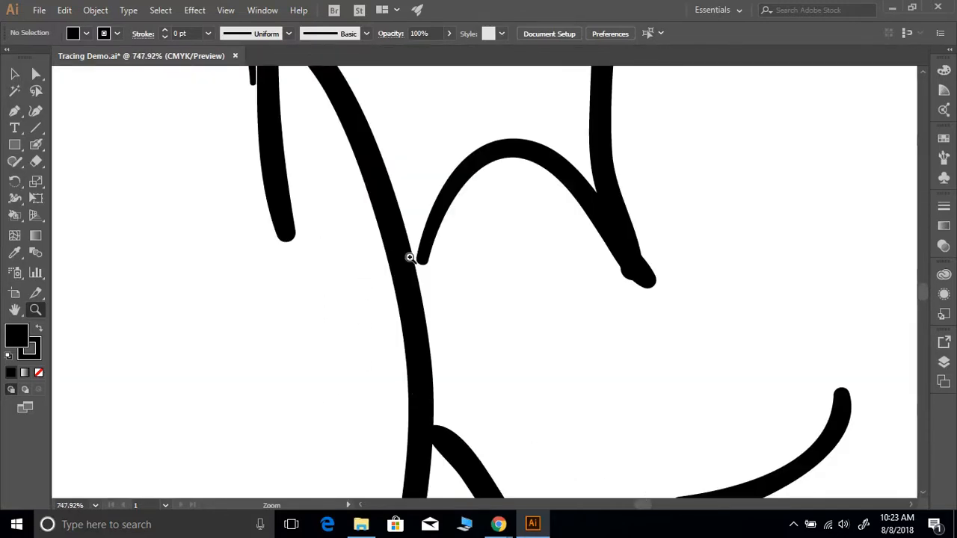
key(k)
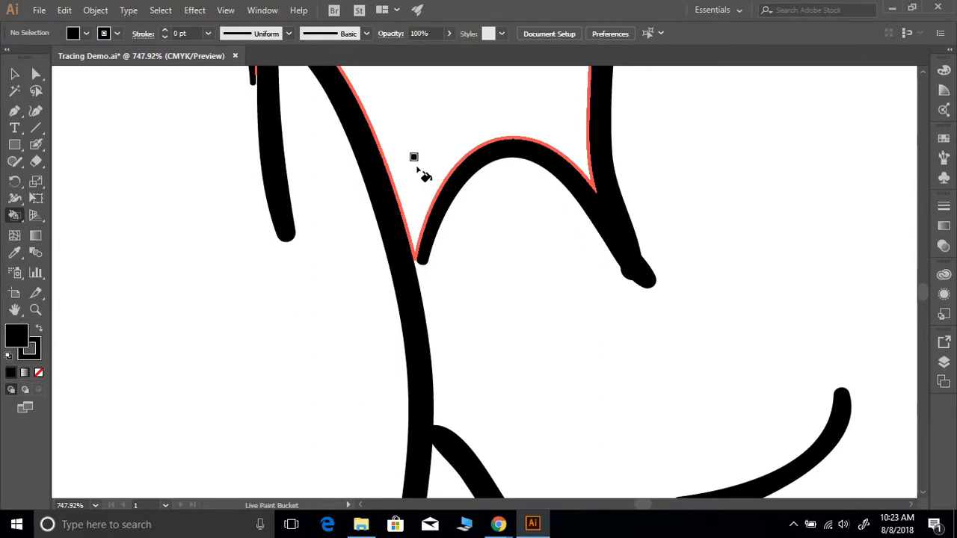
key(ctrl+minus)
key(ctrl+minus)
key(ctrl+minus)
key(ctrl+minus)
key(ctrl+minus)
key(ctrl+minus)
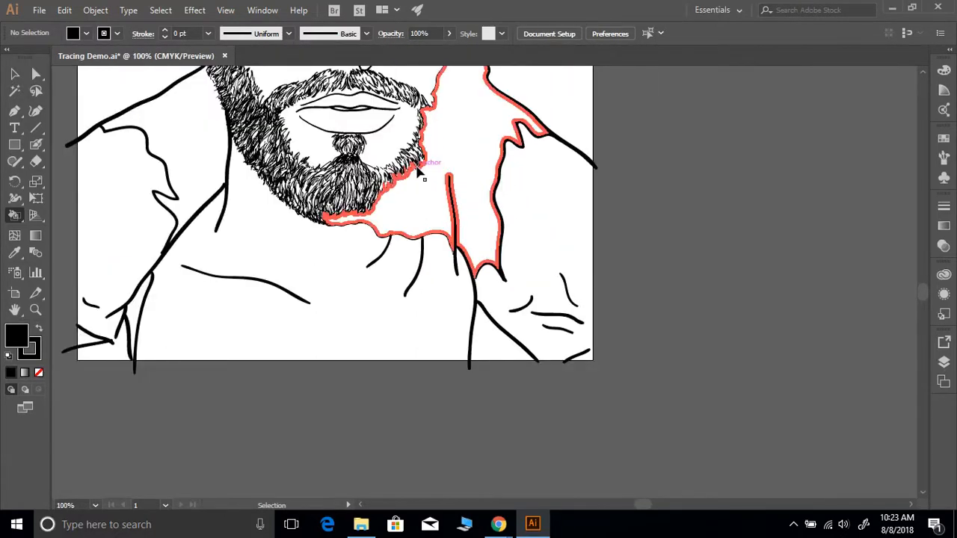
Step: Fill the large shadow region running from the hair down the side of the face and neck with black
scroll(437, 161, up, 3)
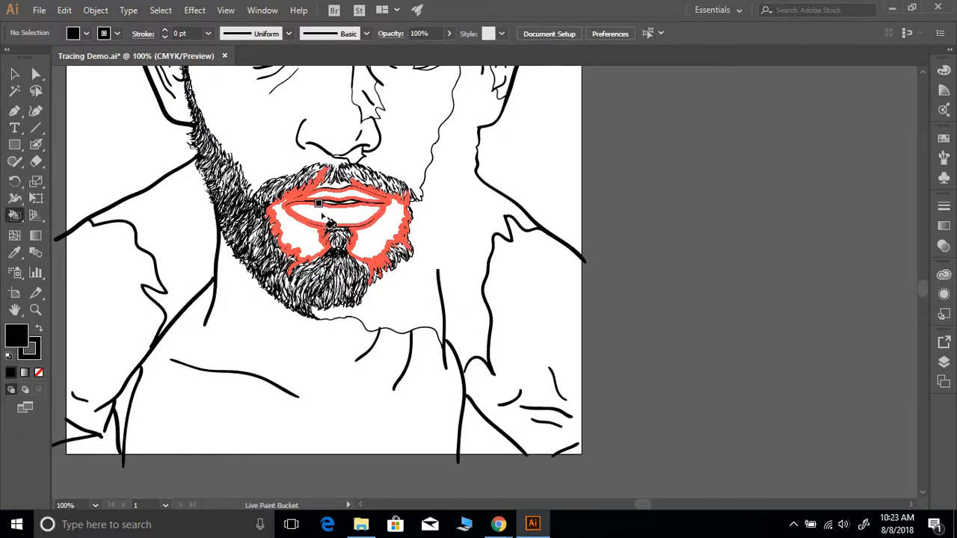
scroll(487, 239, up, 5)
scroll(488, 246, up, 3)
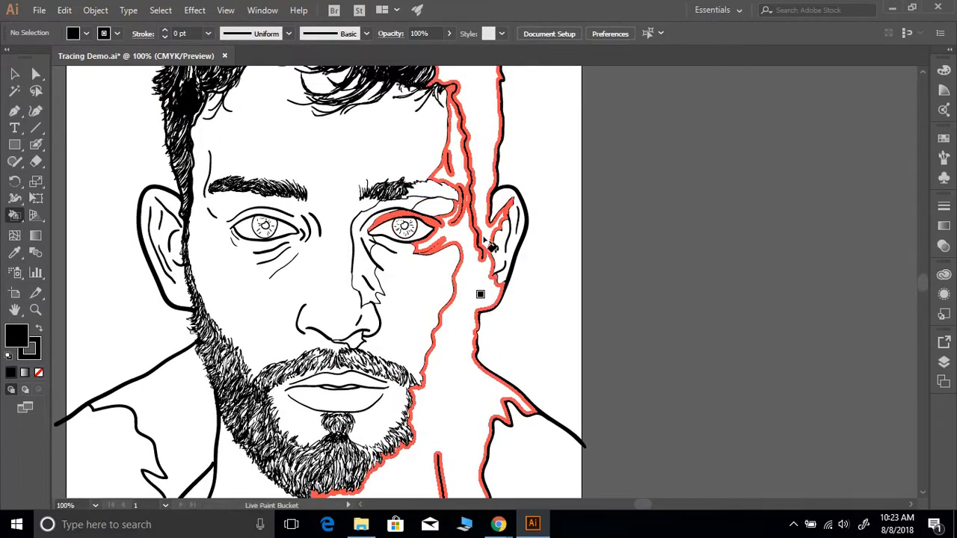
click(478, 299)
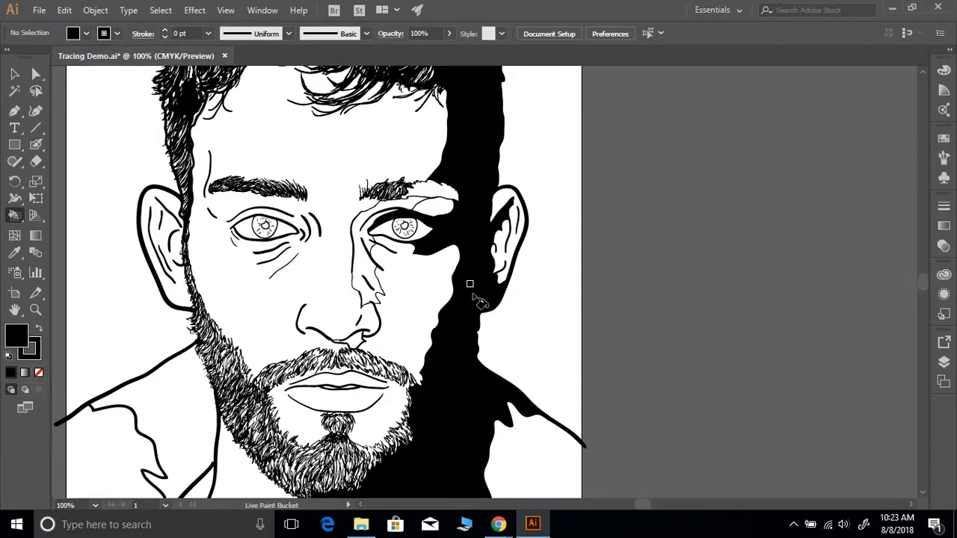
Step: Fill the shadow shapes under the shaded eyebrow, along the nose bridge and beneath the nose with black
scroll(472, 294, down, 4)
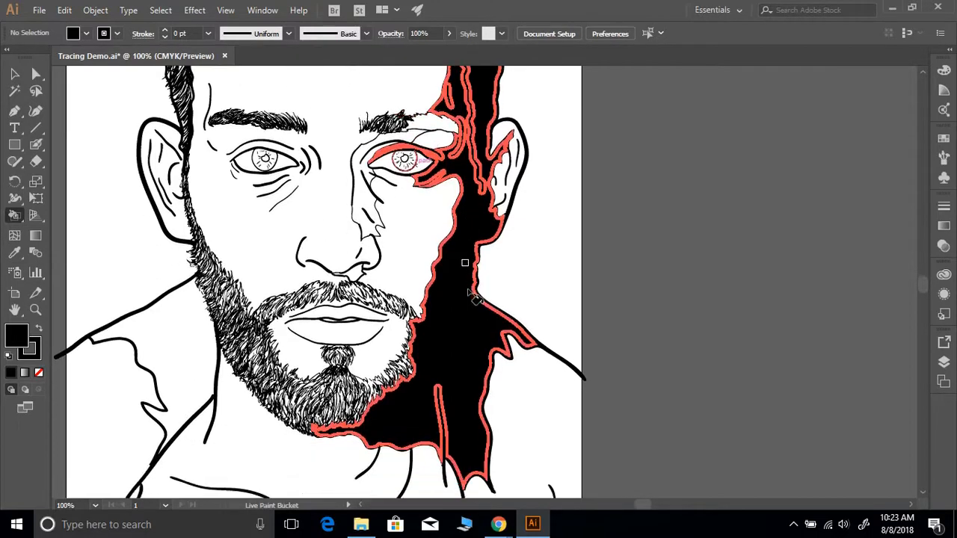
scroll(467, 290, up, 4)
scroll(468, 291, up, 4)
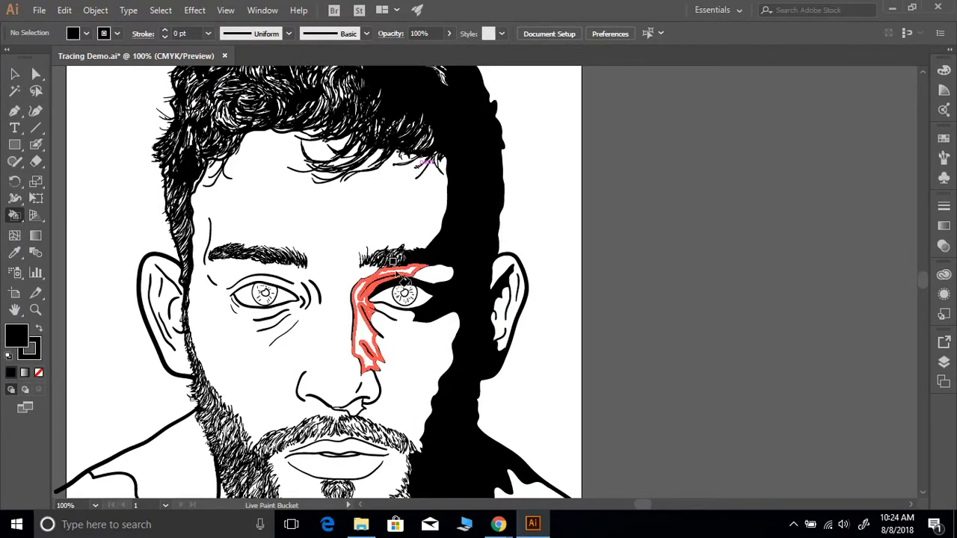
click(392, 260)
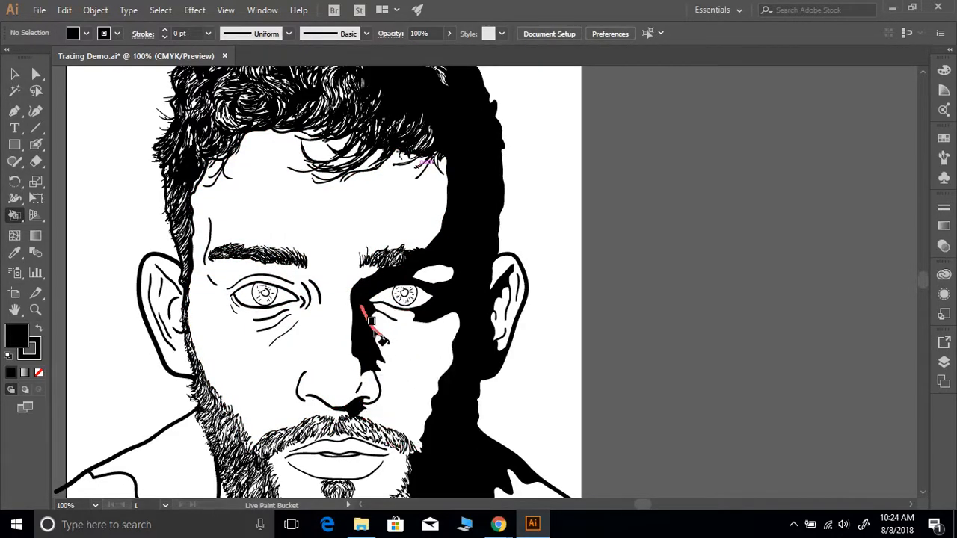
Step: Fill the jacket shadow beside the bearded jaw and the narrow sliver at the lower lapel with black
scroll(366, 317, down, 3)
scroll(367, 314, down, 3)
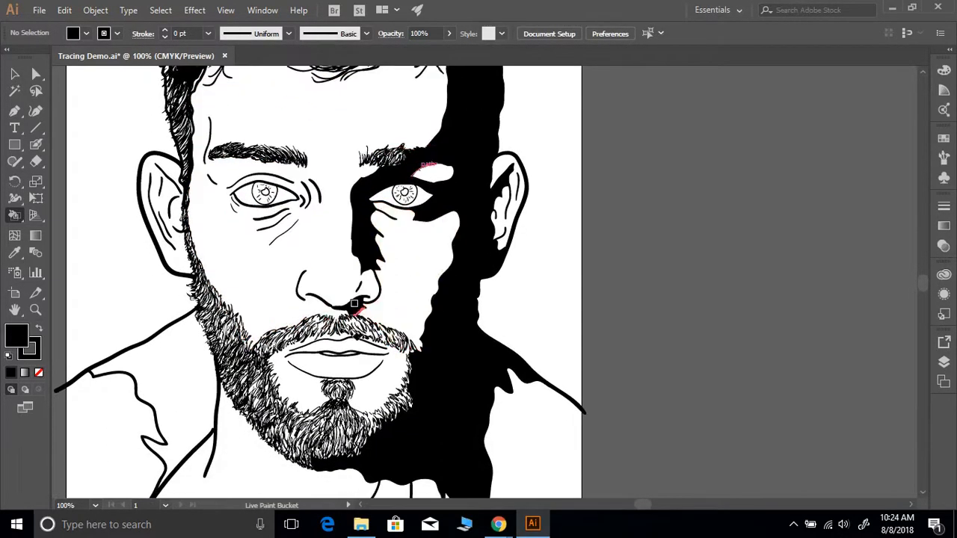
click(181, 375)
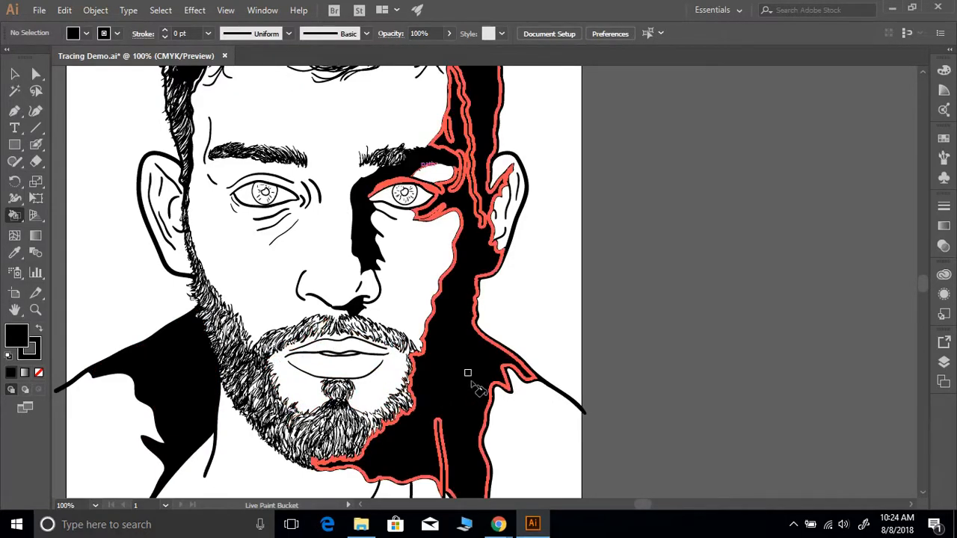
scroll(467, 373, down, 5)
scroll(472, 382, down, 7)
scroll(474, 383, up, 2)
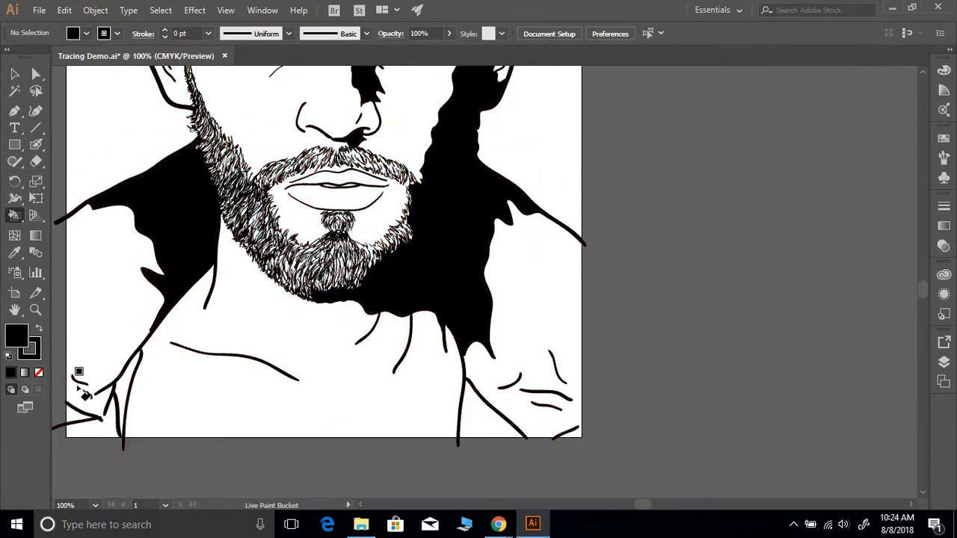
click(116, 385)
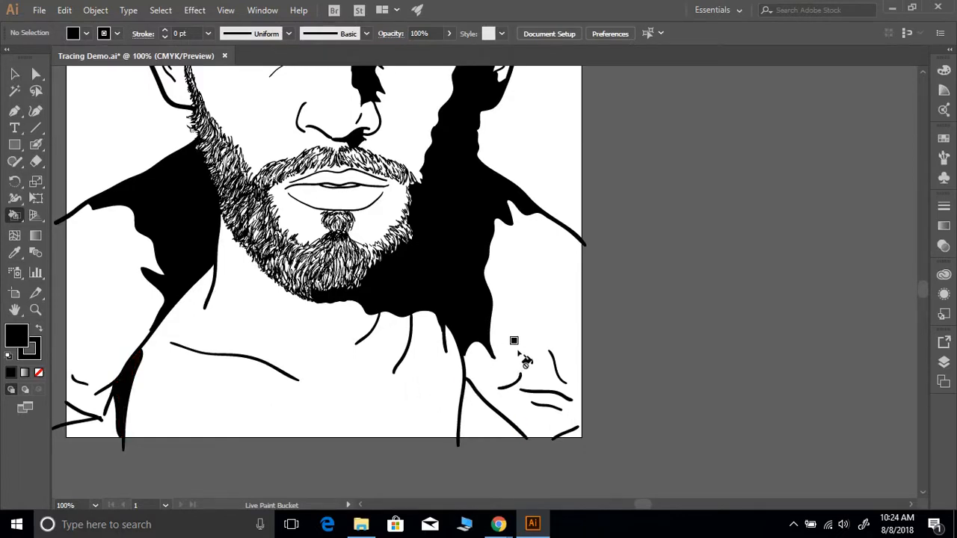
Step: Review the black shadow fills across the whole portrait
scroll(519, 358, up, 4)
scroll(521, 357, up, 1)
key(ctrl+minus)
key(ctrl+minus)
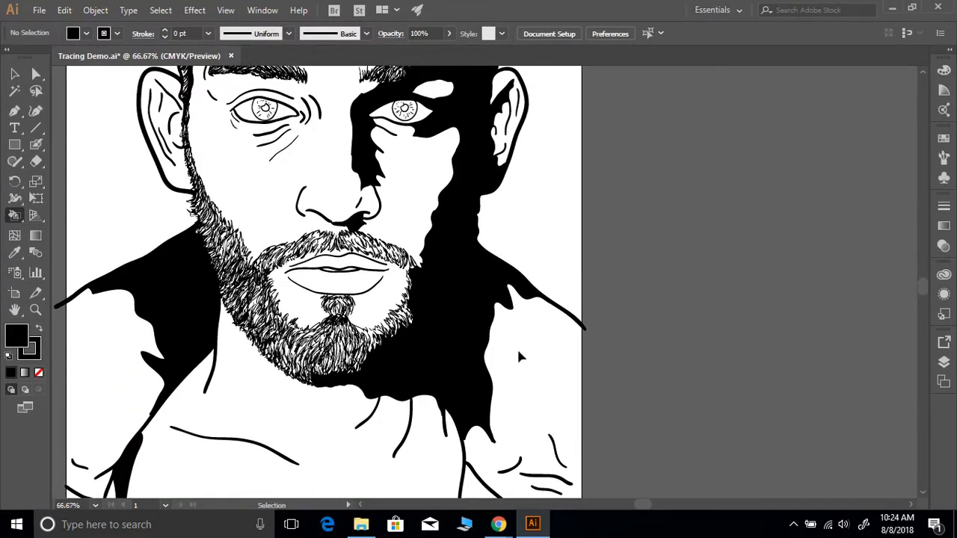
key(k)
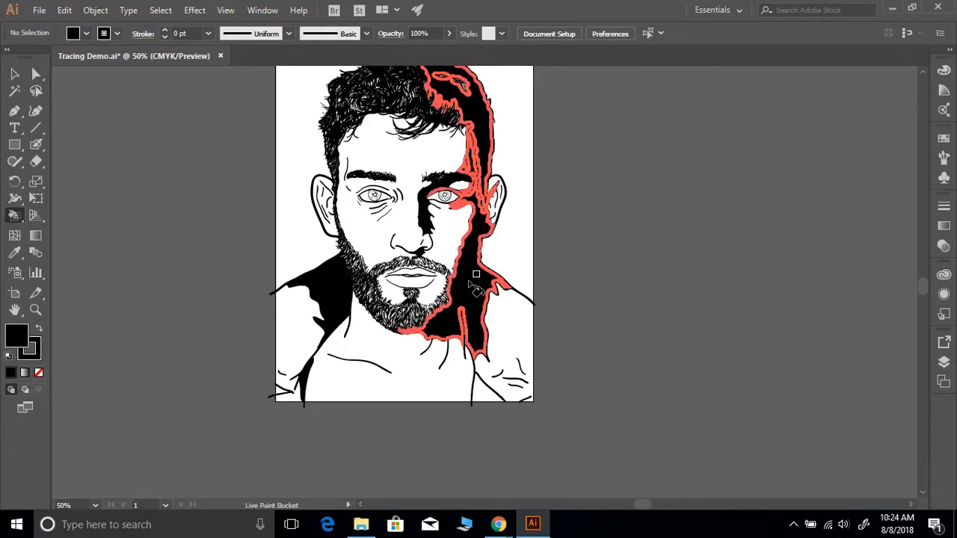
scroll(468, 290, up, 4)
scroll(467, 290, down, 1)
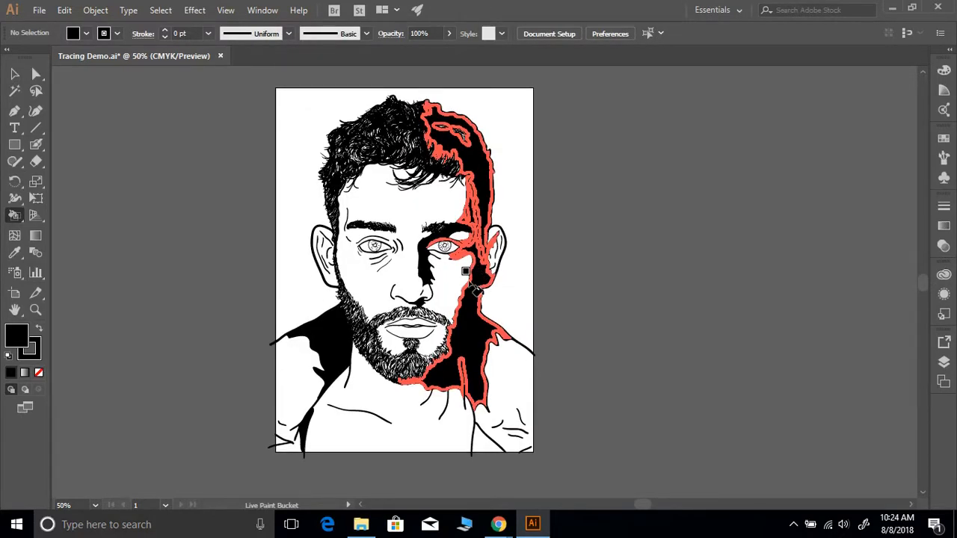
key(ctrl+plus)
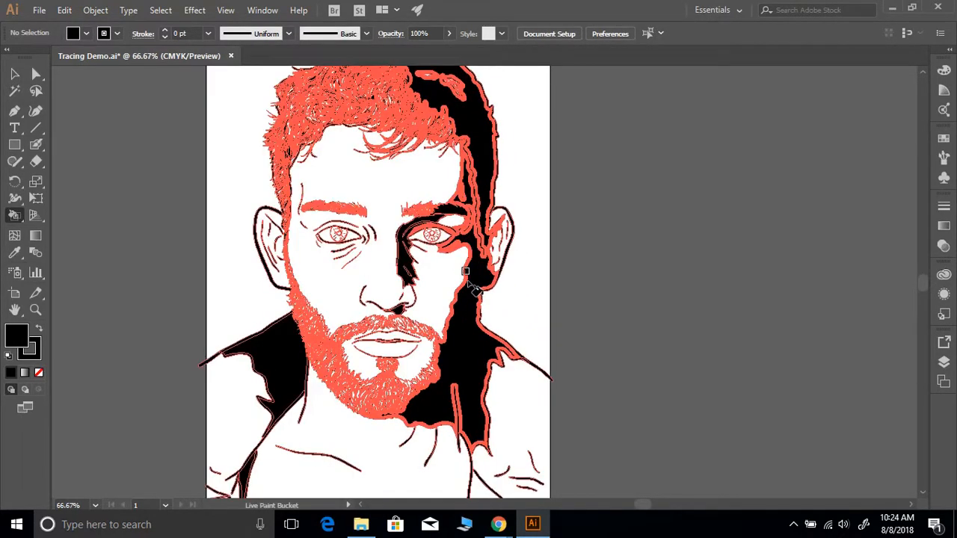